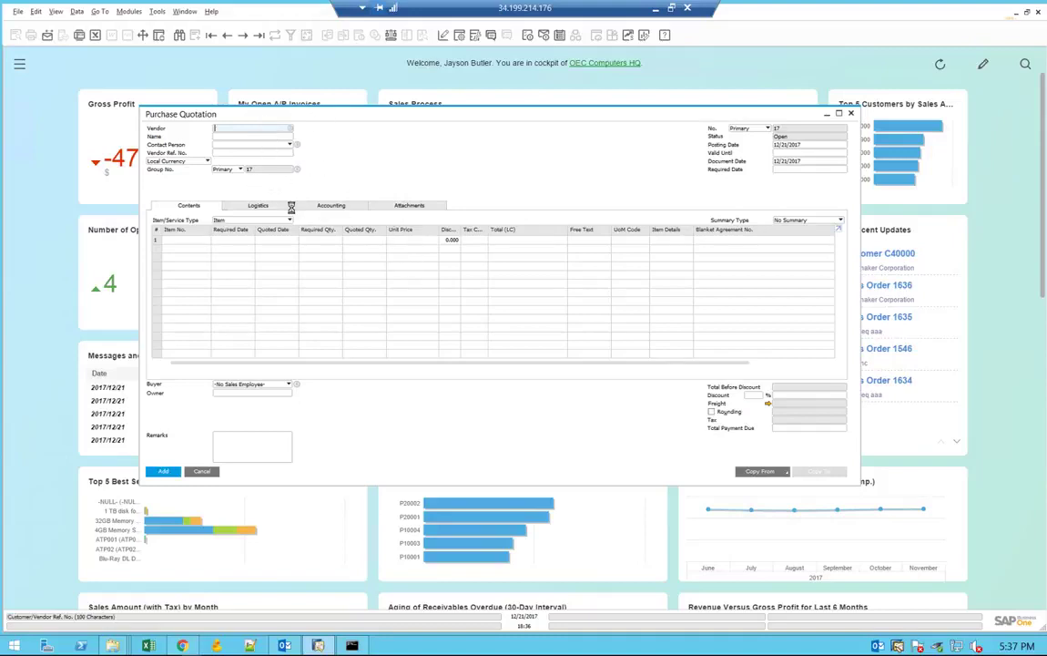
Step: Set the quotation vendor to Acme Associates and the required date to 12/31/2017
key("Tab")
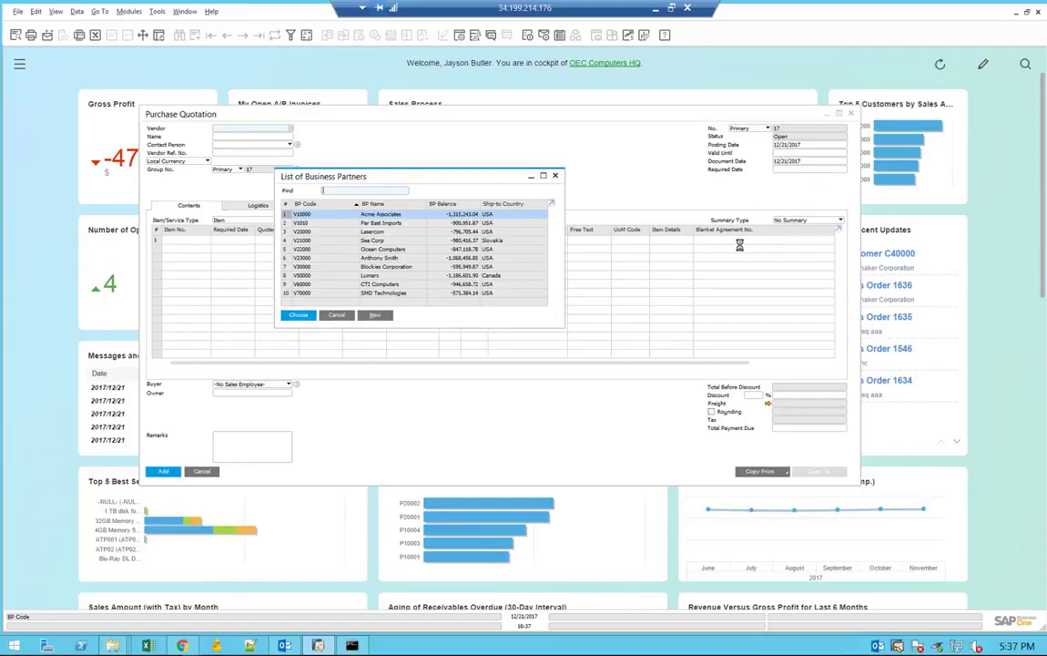
key("Return")
left_click(788, 170)
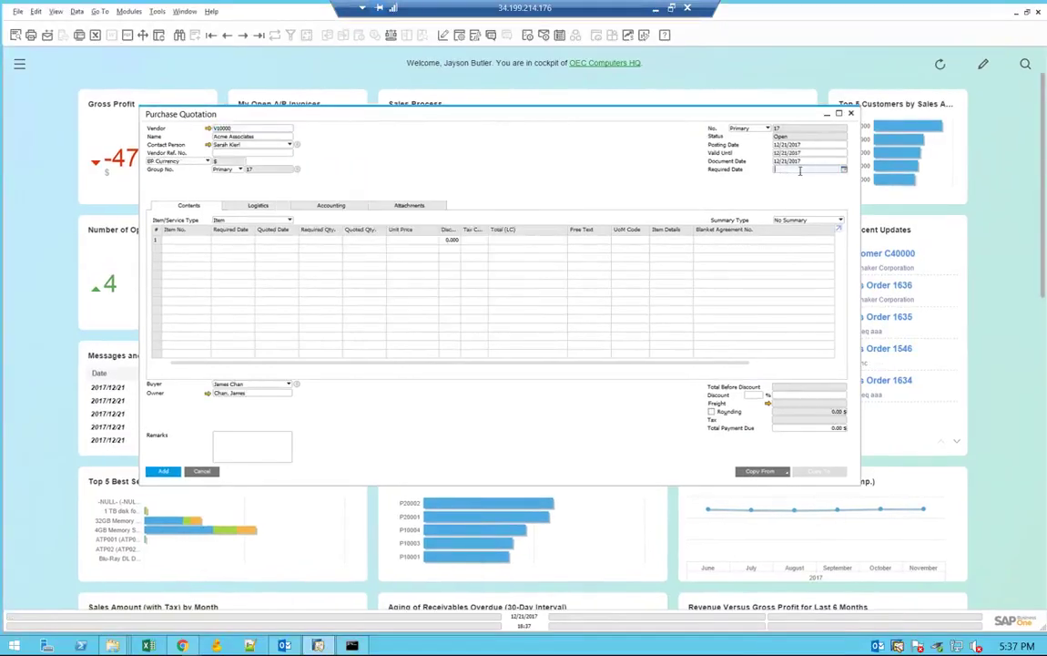
type("1231")
key("Tab")
Step: Select items A00001 and A00002 in the List of Items for the first line
left_click(182, 241)
key("Tab")
key("shift+Down")
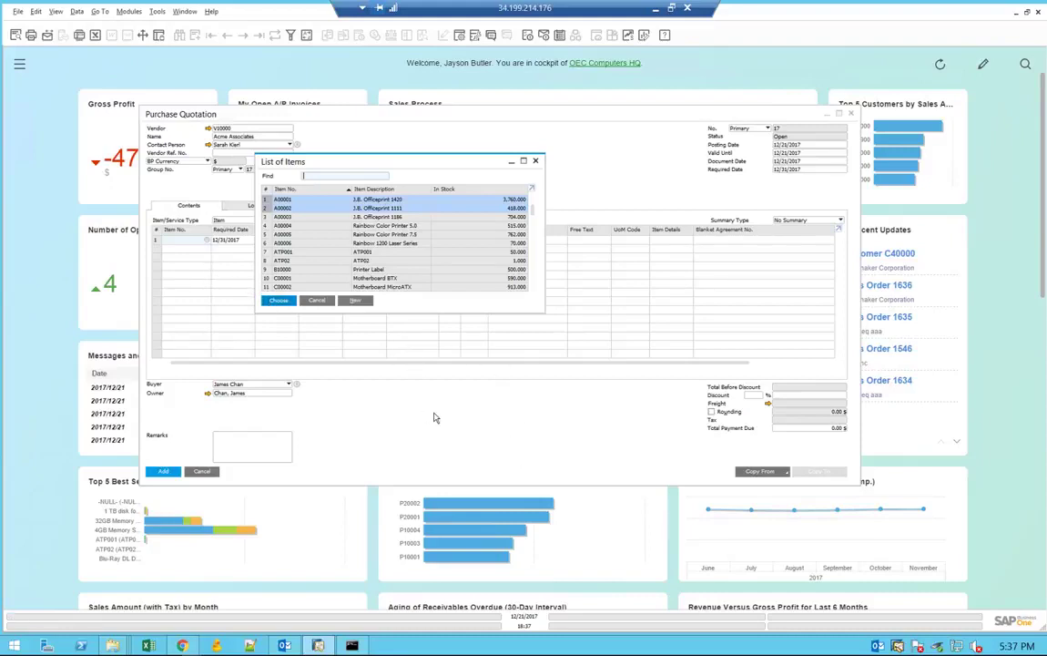
Step: Add A00001 and A00002 as quotation lines and tick Create Online Quotation under Logistics
key("Return")
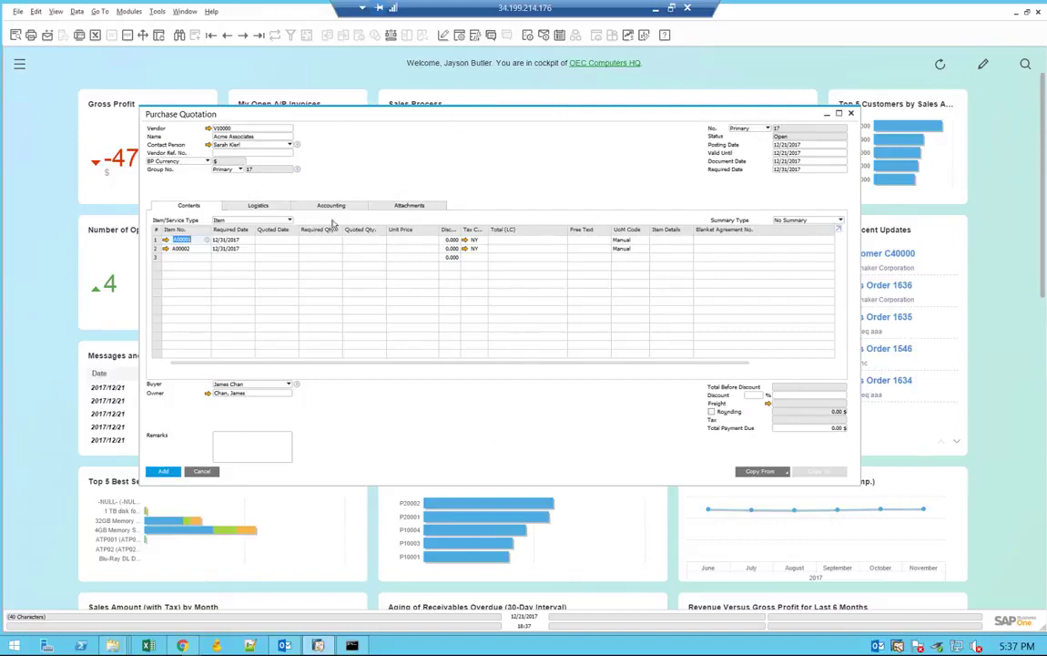
left_click(246, 207)
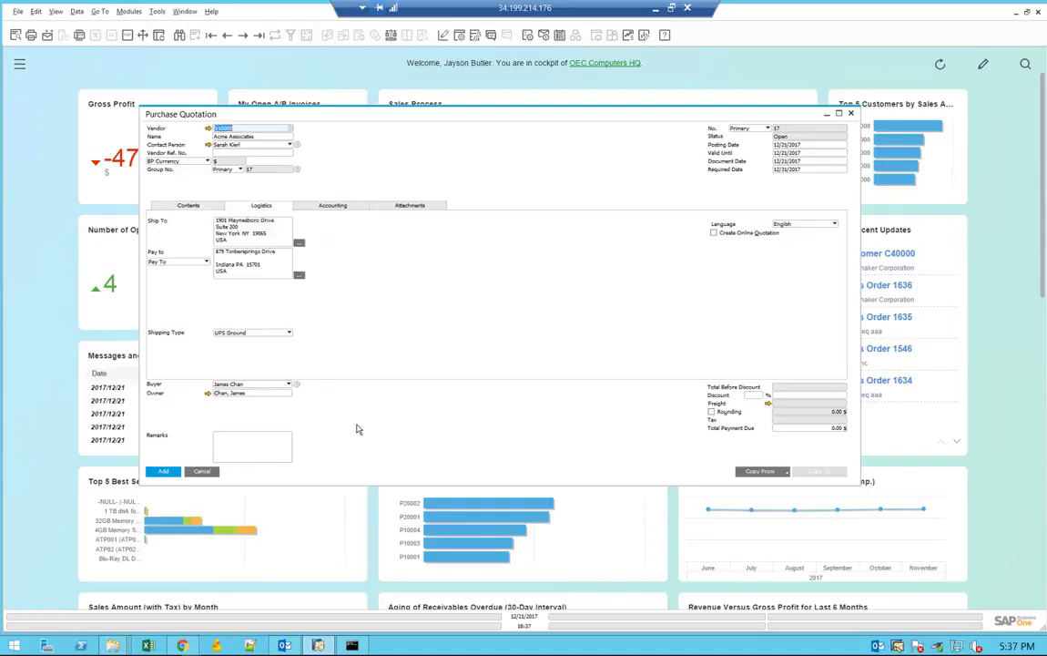
left_click(714, 233)
left_click(186, 206)
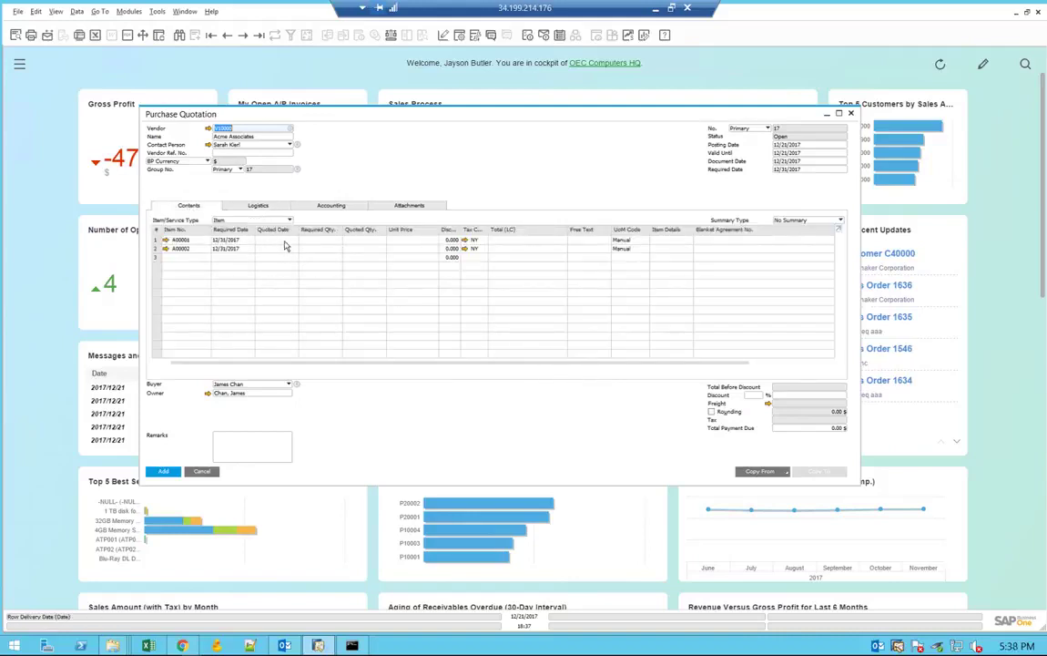
Step: Enter required quantities of 4 on the first line and 3 on the second
left_click(324, 240)
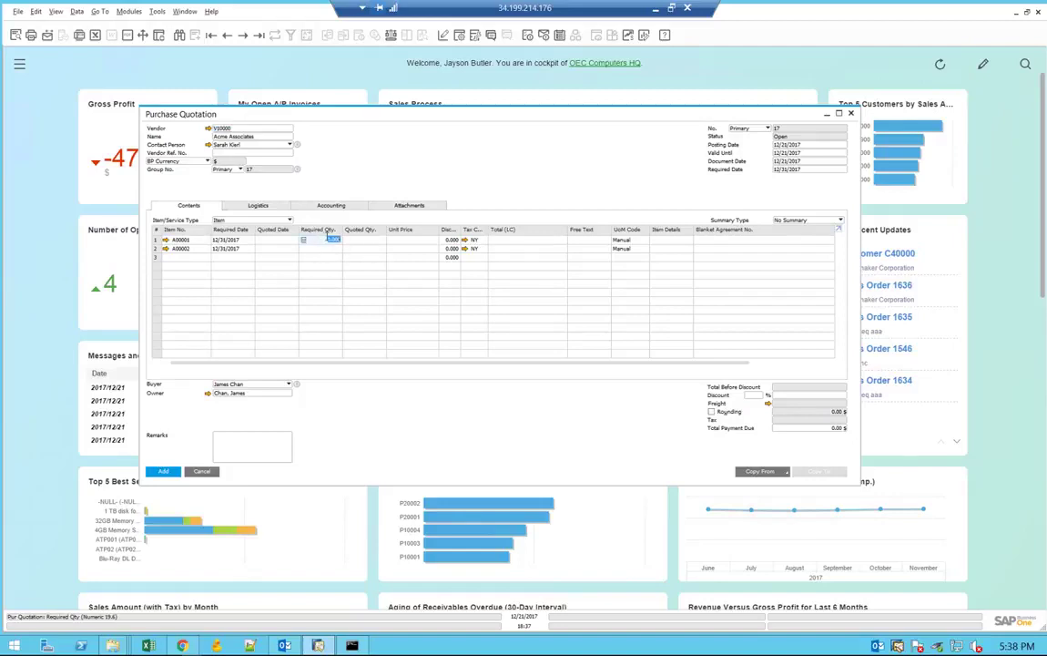
type("4")
key("Down")
type("3")
key("Up")
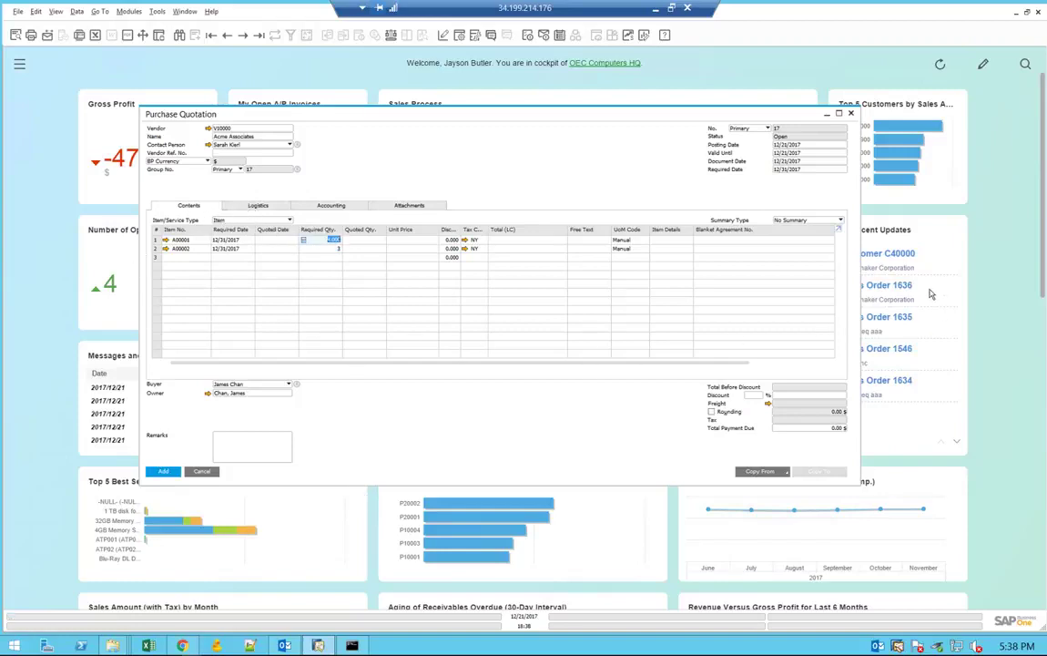
Step: Verify the online quotation option and add the quotation, accepting the zero-total warning
left_click(258, 205)
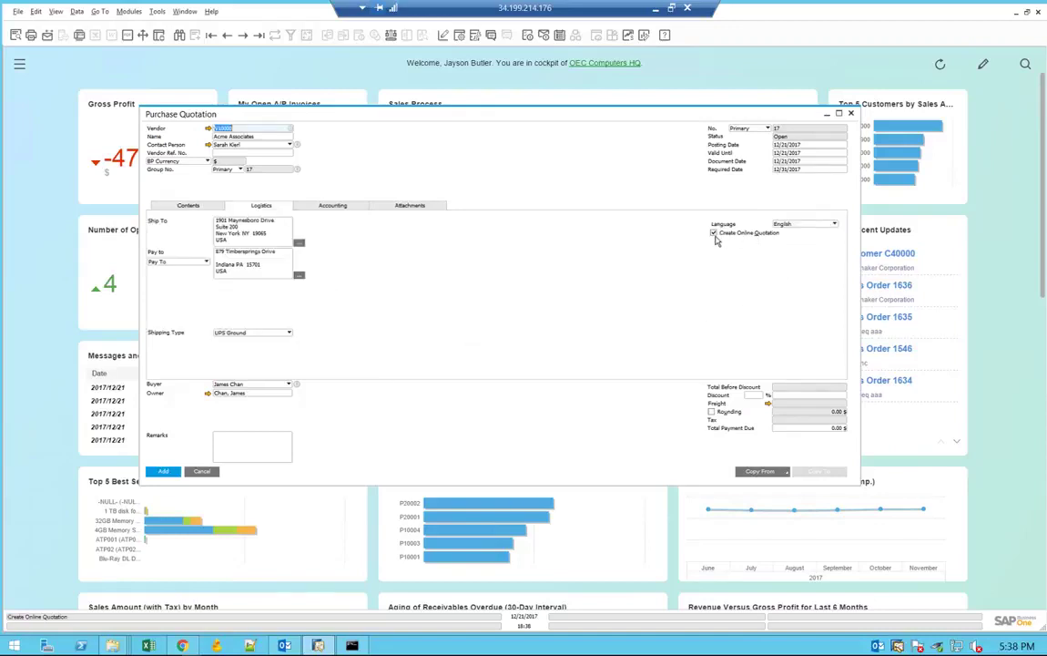
left_click(188, 205)
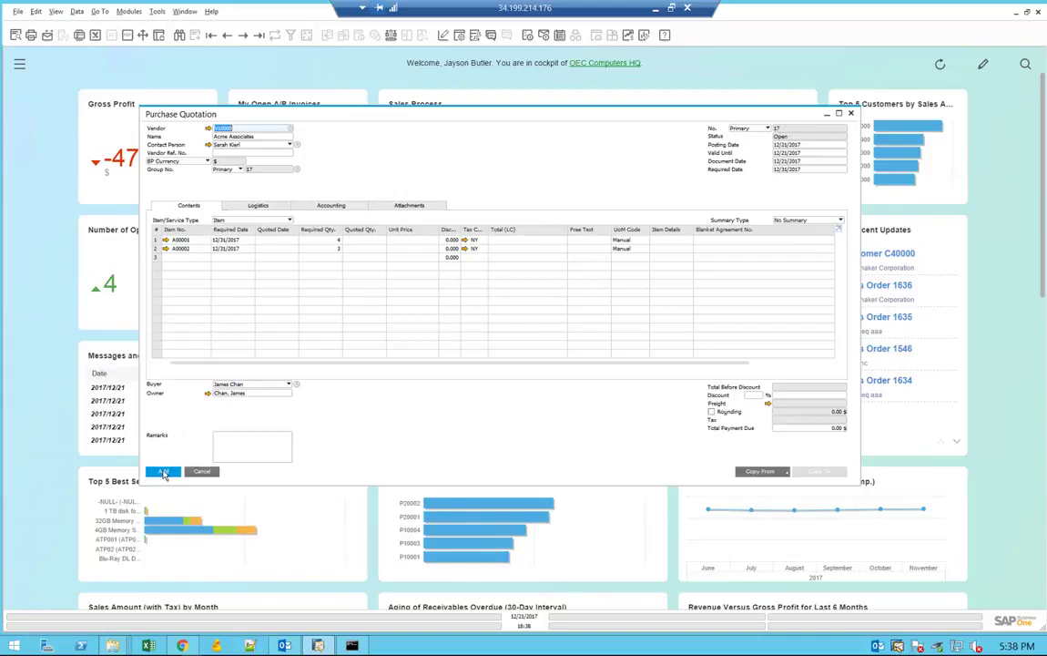
left_click(163, 471)
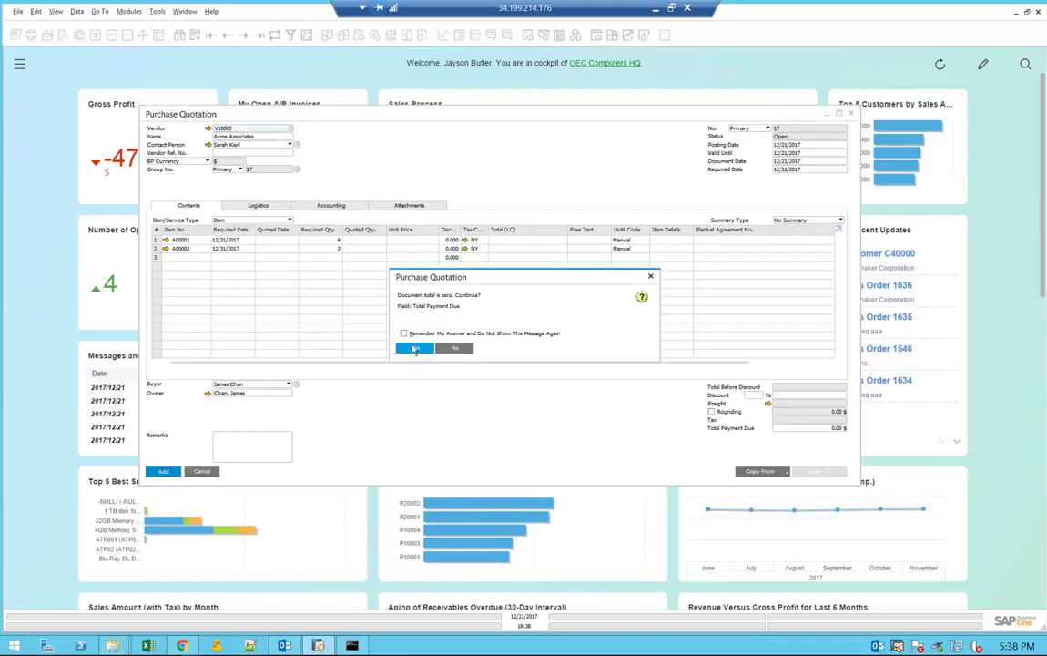
key("Return")
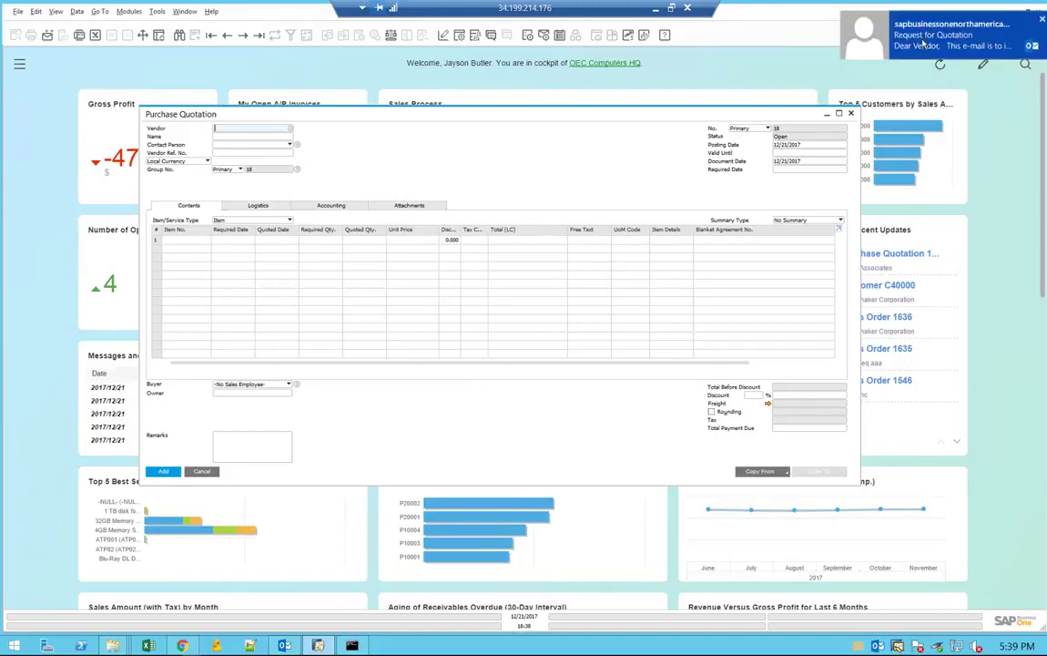
Step: Open the Request for Quotation e-mail and follow its link to the online RFQ page
left_click(947, 34)
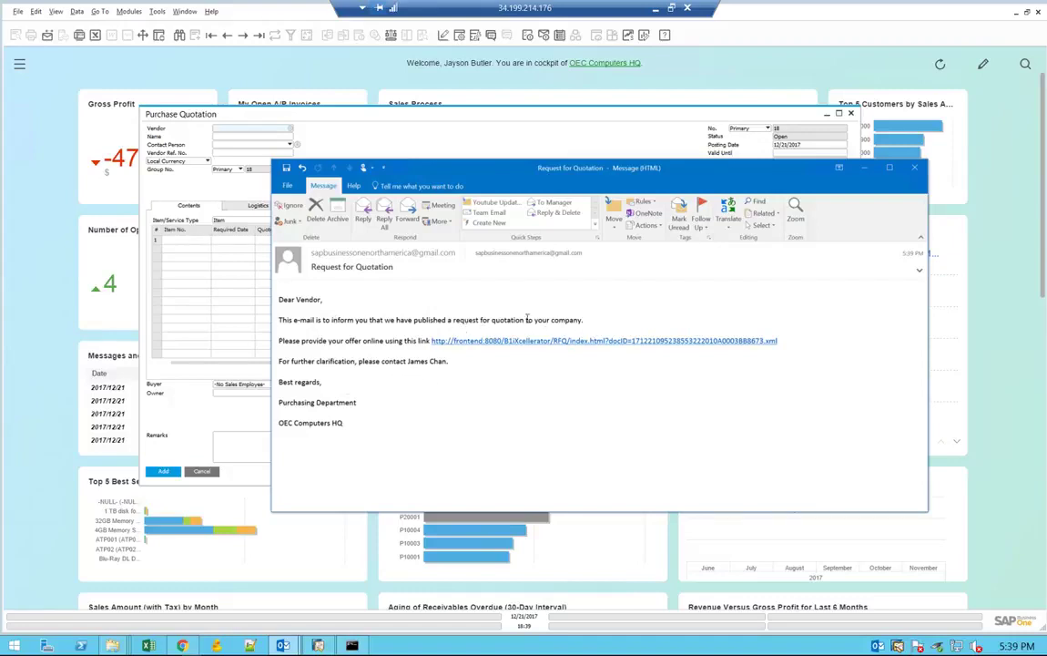
left_click(564, 341)
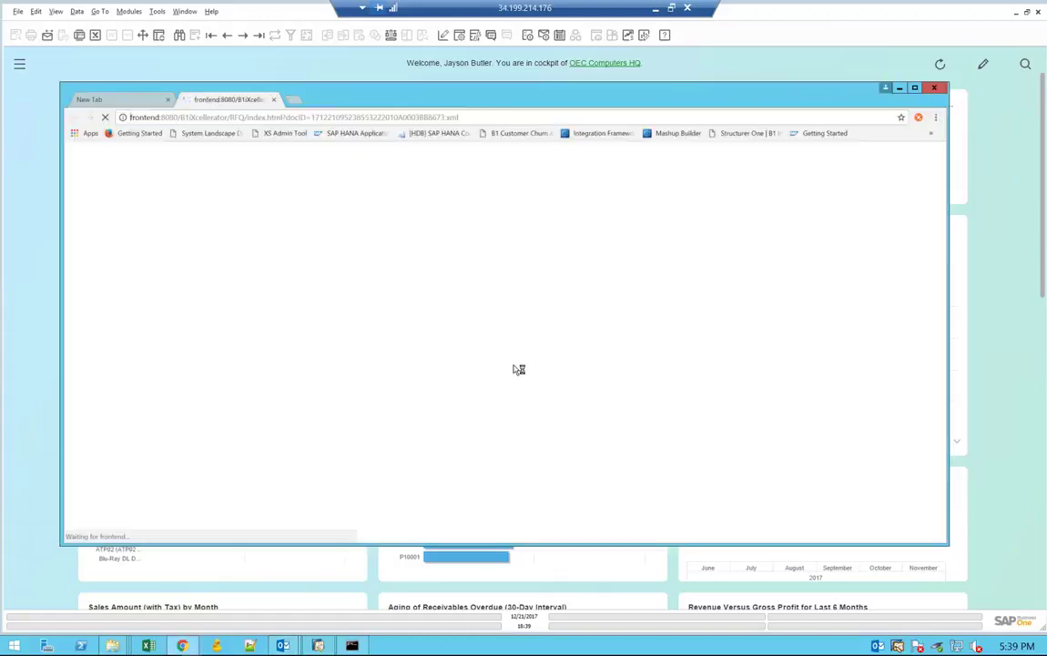
Step: Maximize the RFQ form and quote quantity 4 at price 120 for A00001
left_click(912, 88)
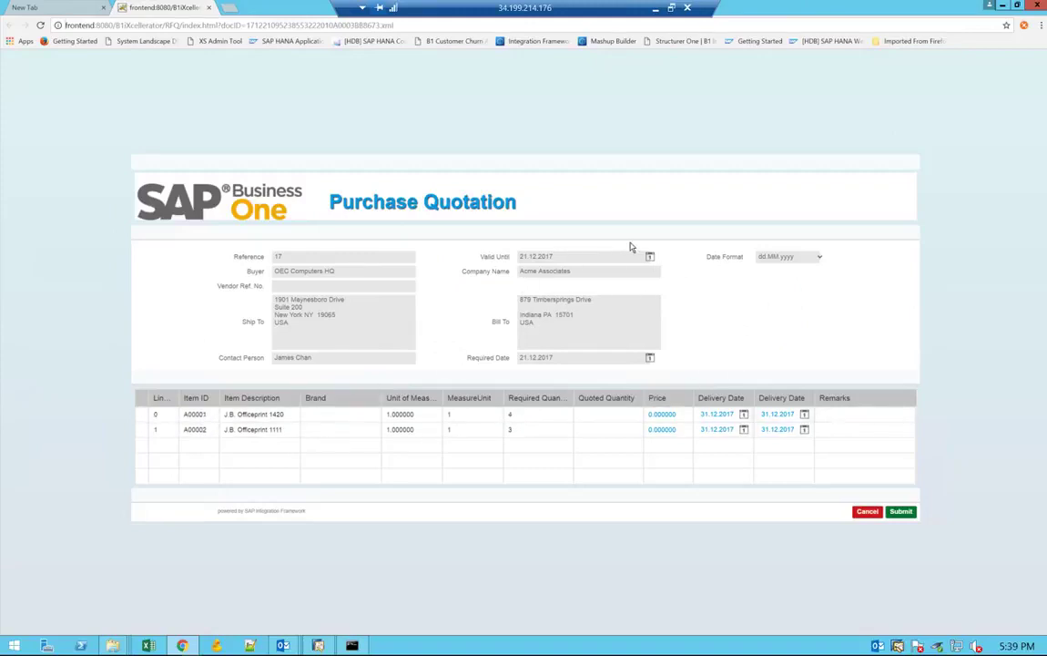
left_click(598, 414)
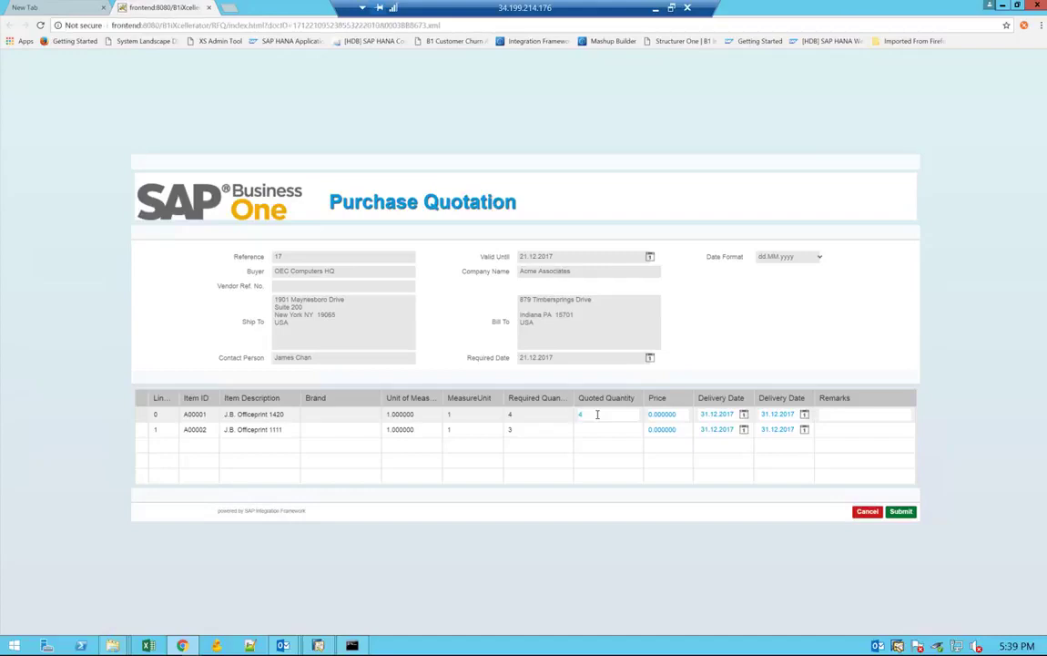
left_click(670, 416)
double_click(669, 416)
type("120")
Step: Quote quantity 2 for A00002 with the remark 'Not Enough in stock'
left_click(631, 432)
left_click(605, 425)
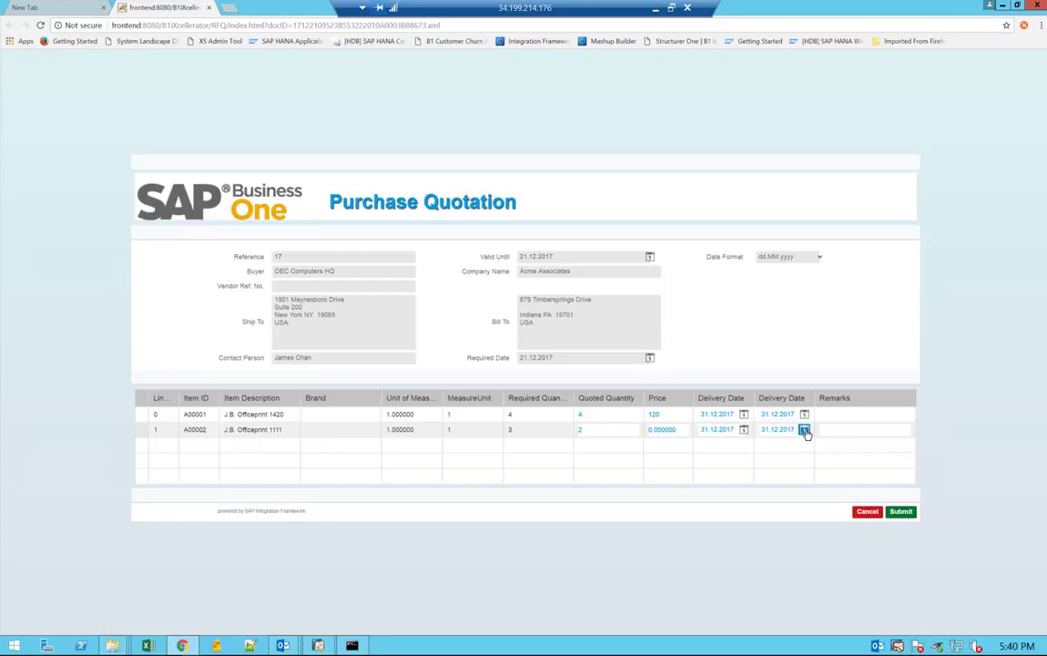
left_click(842, 430)
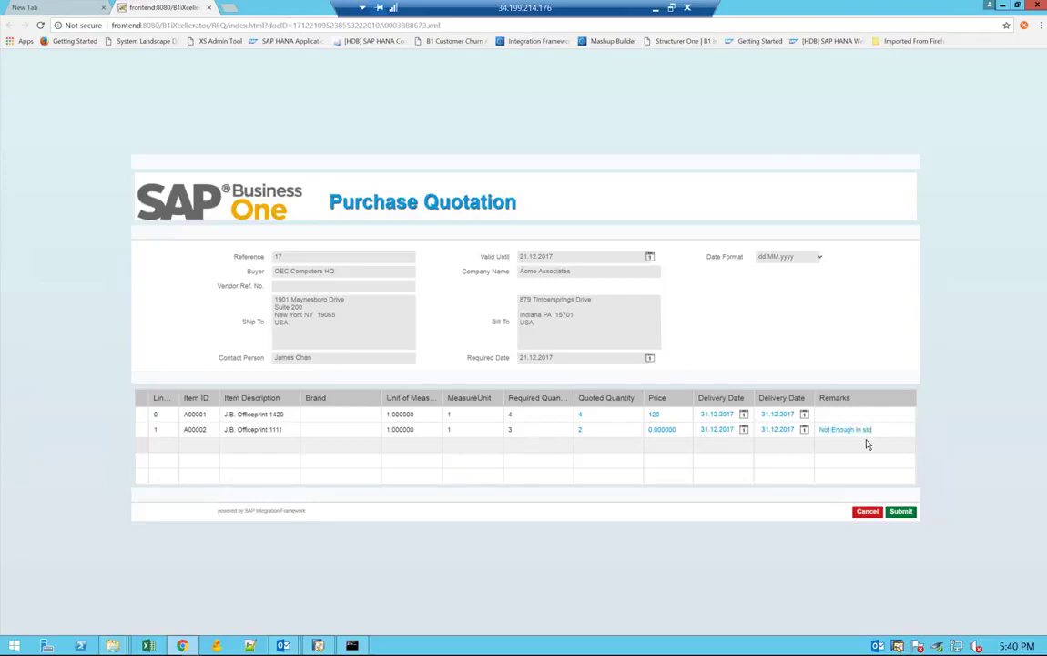
Step: Submit the vendor's RFQ offer, confirm and acknowledge success, then return to SAP
left_click(899, 511)
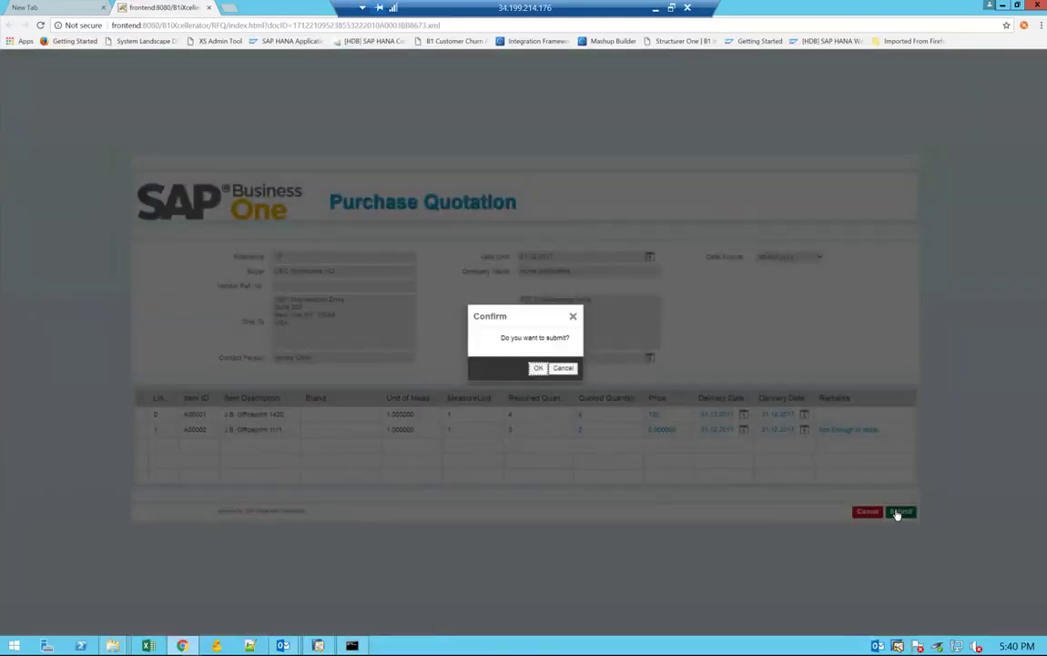
left_click(541, 368)
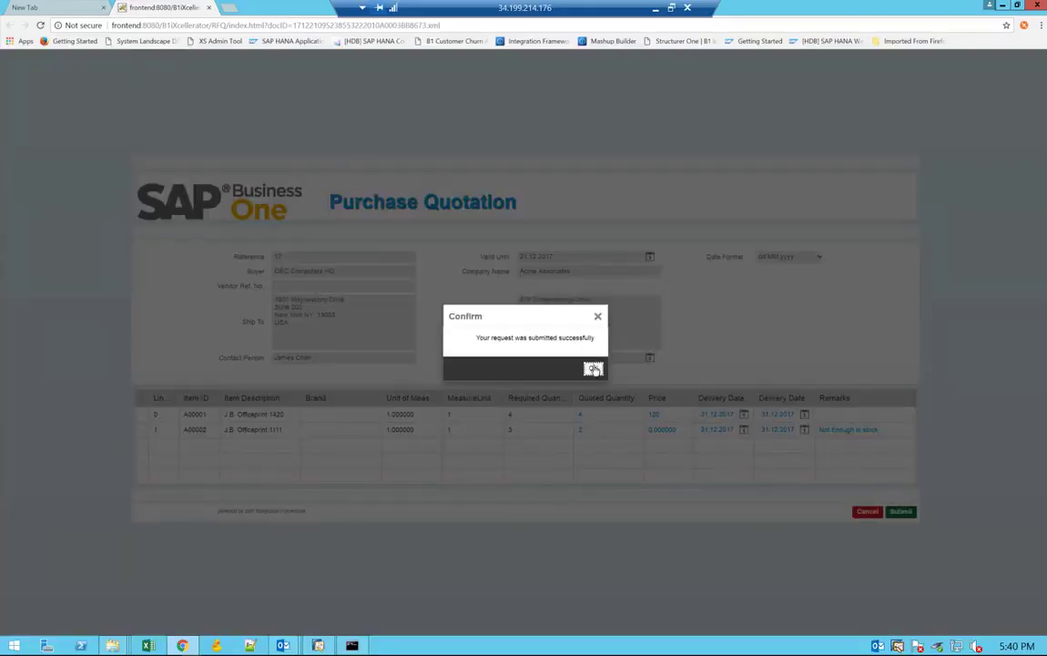
left_click(593, 368)
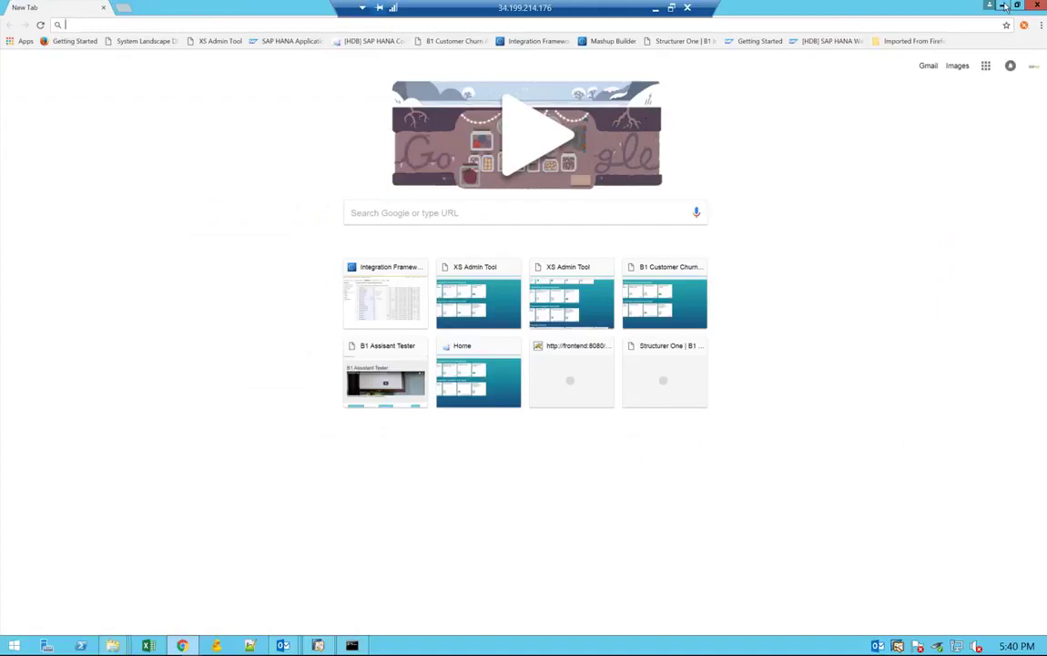
key("alt+Tab")
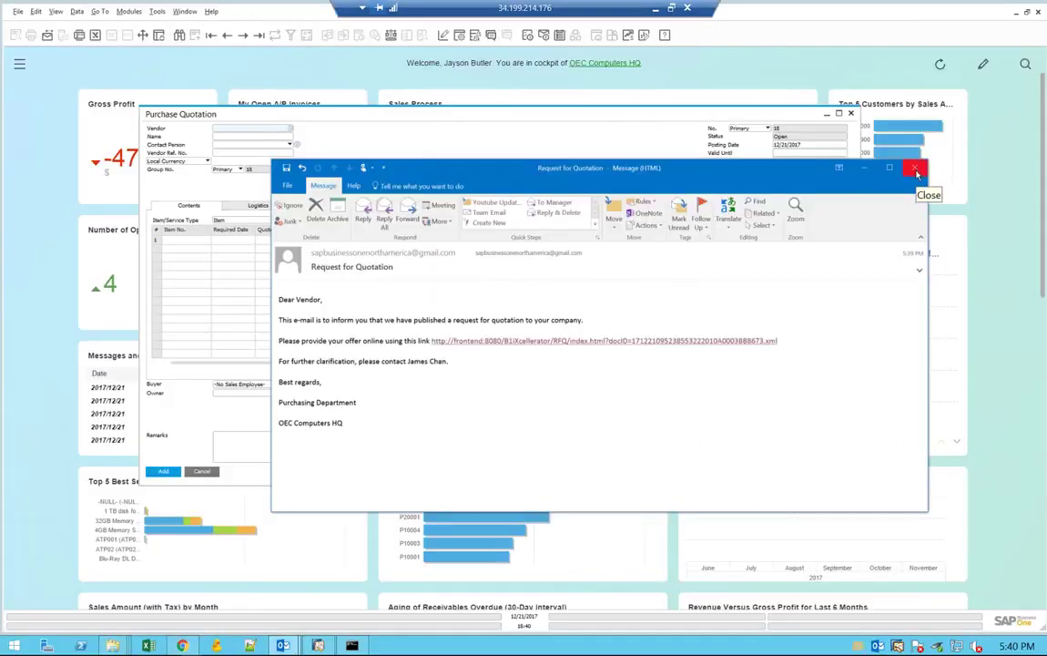
Step: Close the RFQ e-mail, read the RFQ 17 delivery confirmation, and minimize Outlook
left_click(916, 177)
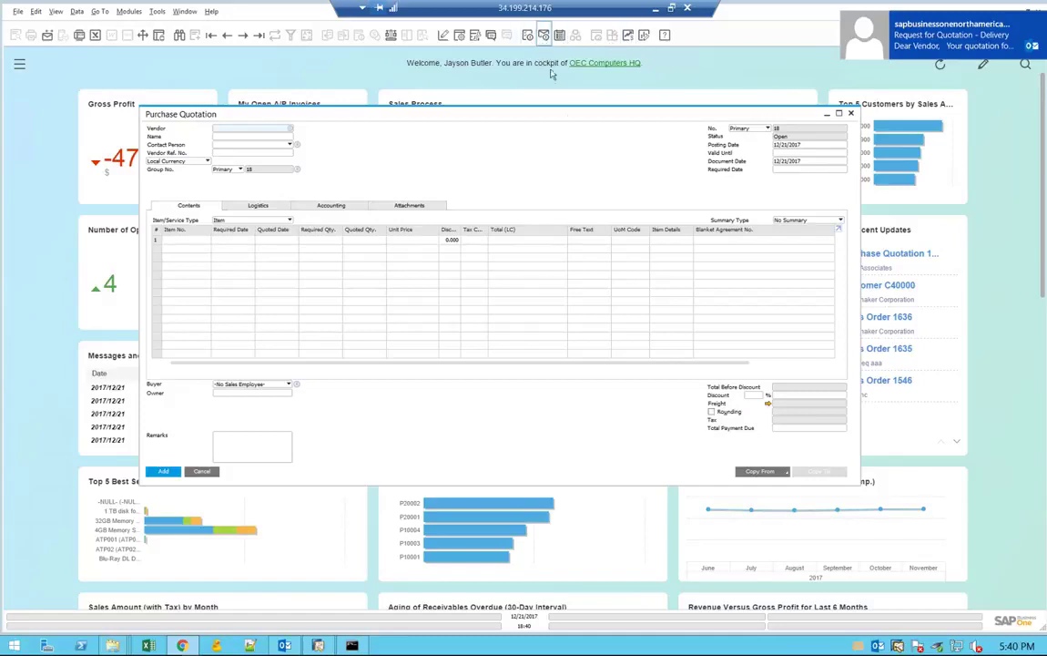
left_click(935, 40)
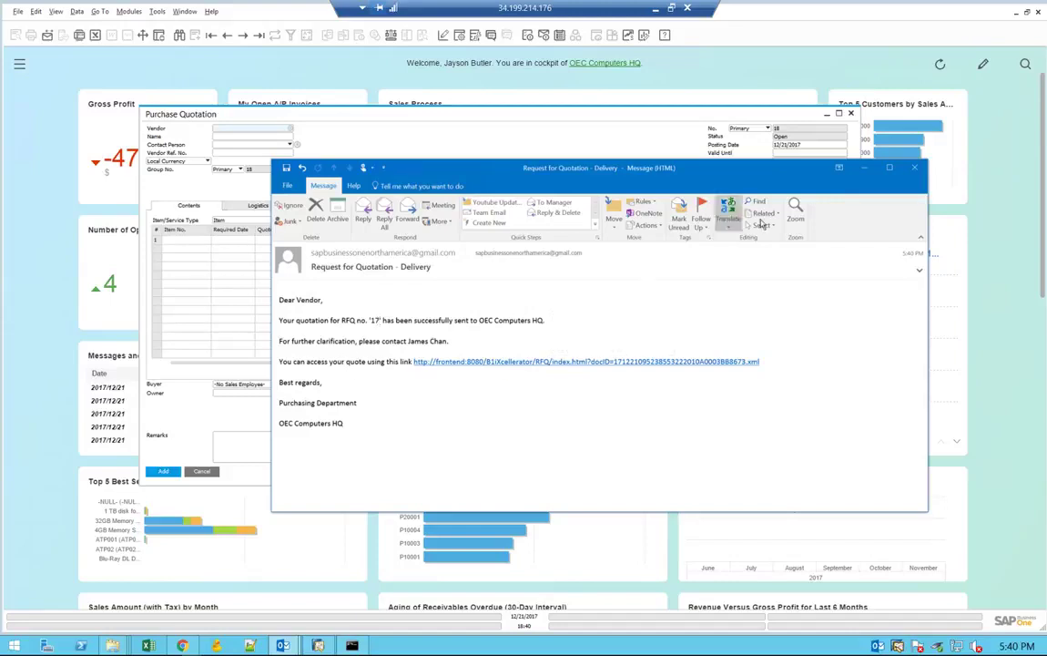
left_click(868, 168)
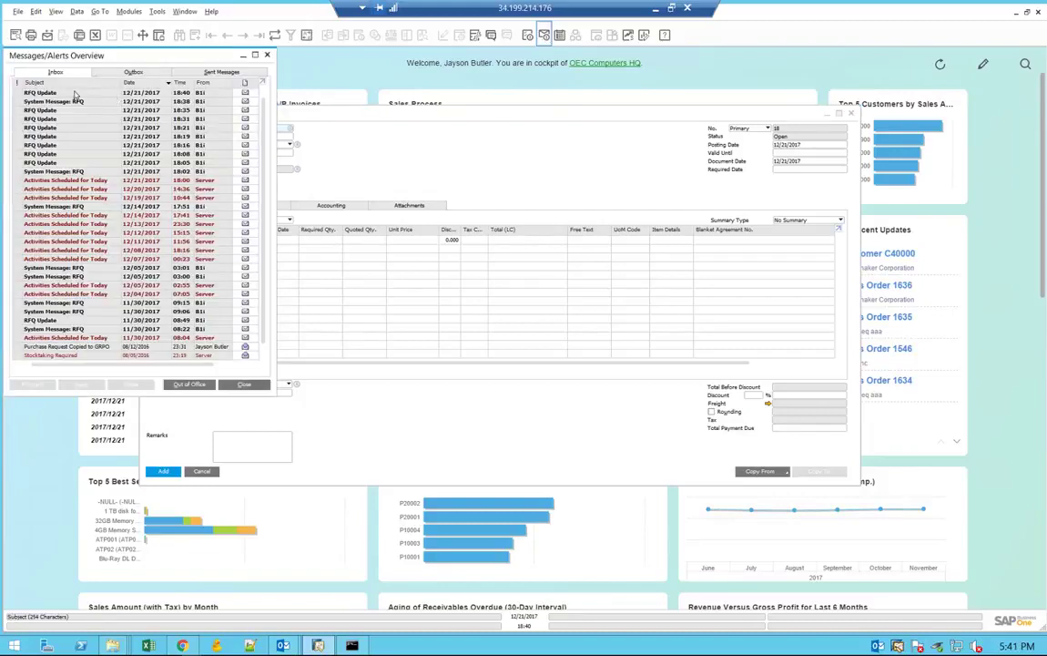
Step: Open the newest RFQ Update message and its linked Purchase Quotation 17
left_click(75, 95)
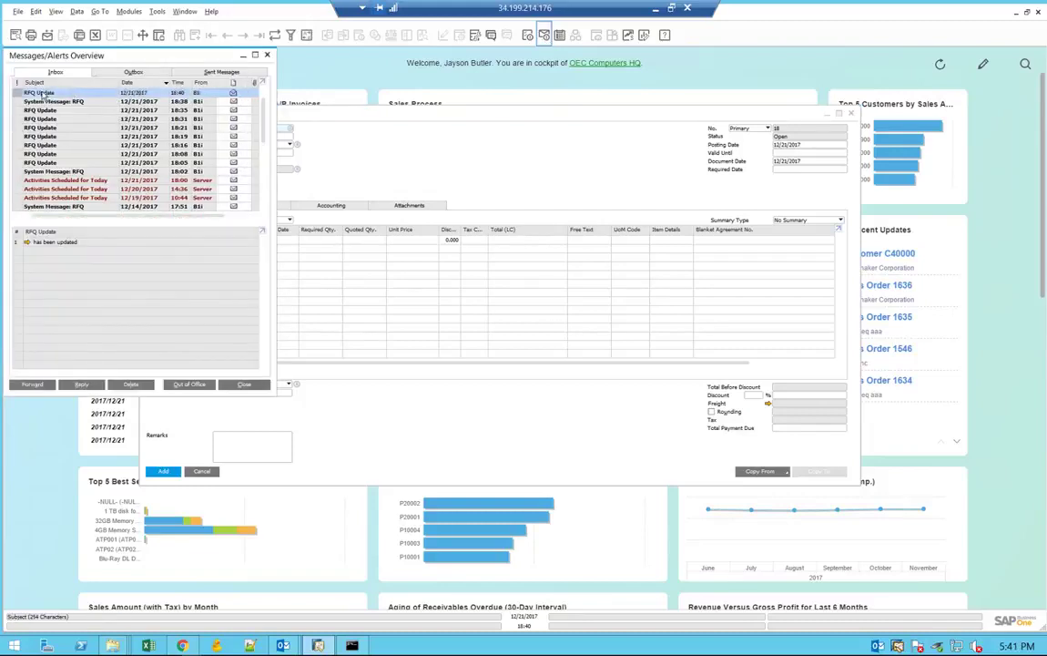
left_click(28, 243)
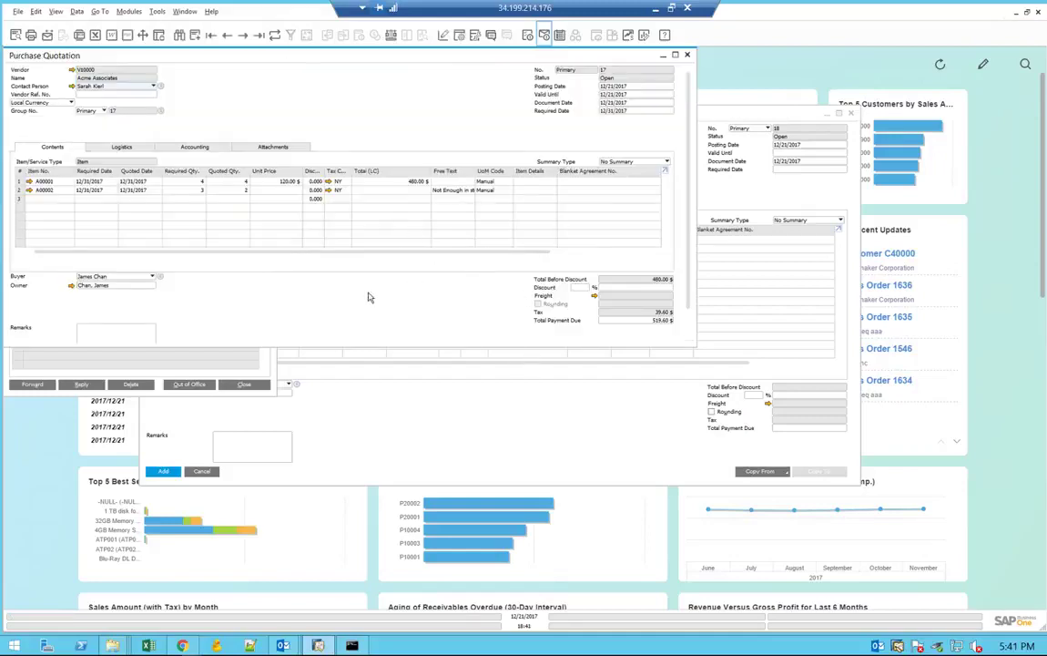
Step: Enlarge and reposition Purchase Quotation 17 to review quoted quantities 4 and 2, price 120.00, and remark
left_click(244, 189)
type("2")
left_click_drag(689, 347, 740, 444)
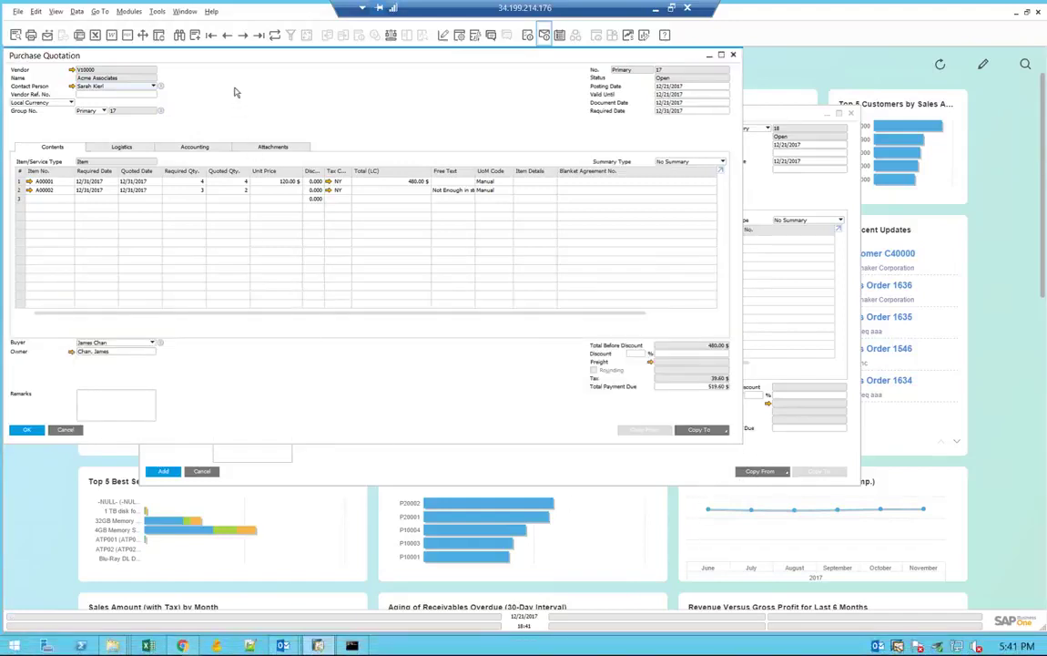
left_click_drag(247, 54, 426, 102)
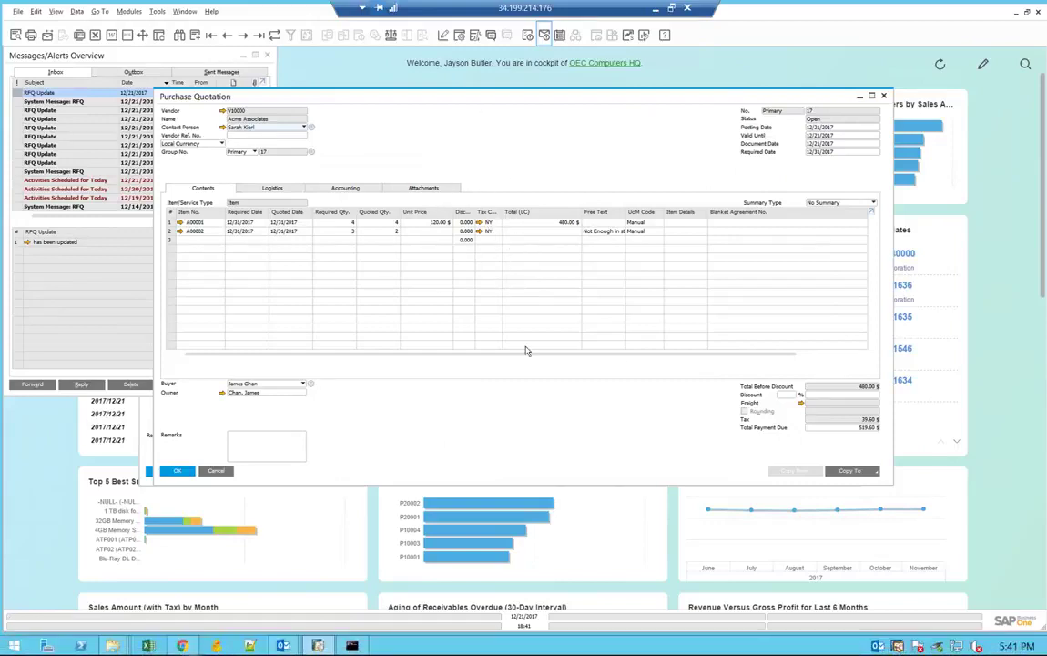
mouse_move(546, 501)
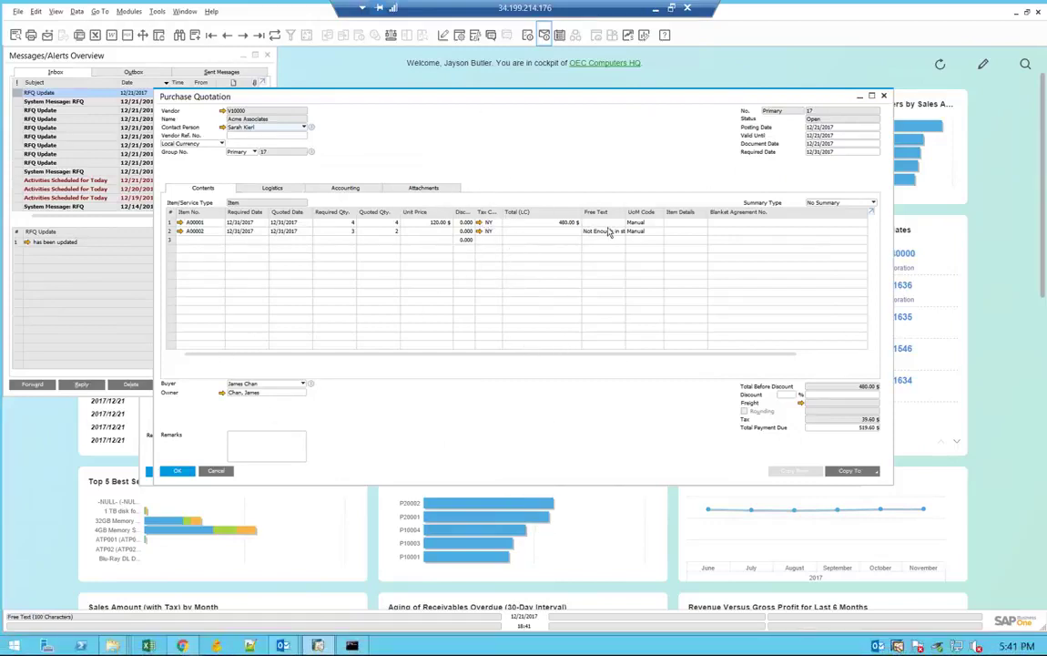